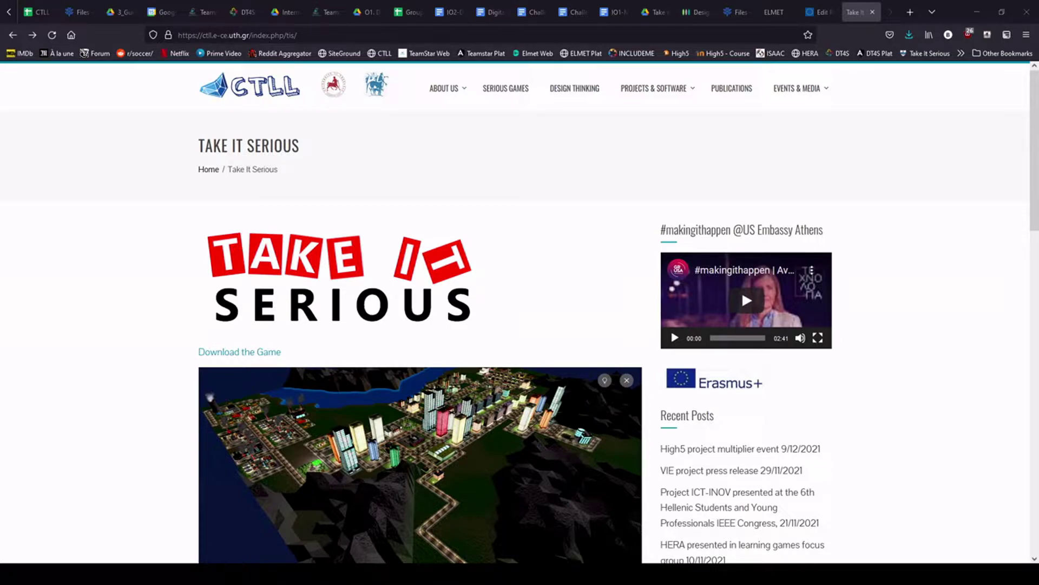
- Look over the Take It Serious page for its address, game download, manual and instructional videos
click(317, 36)
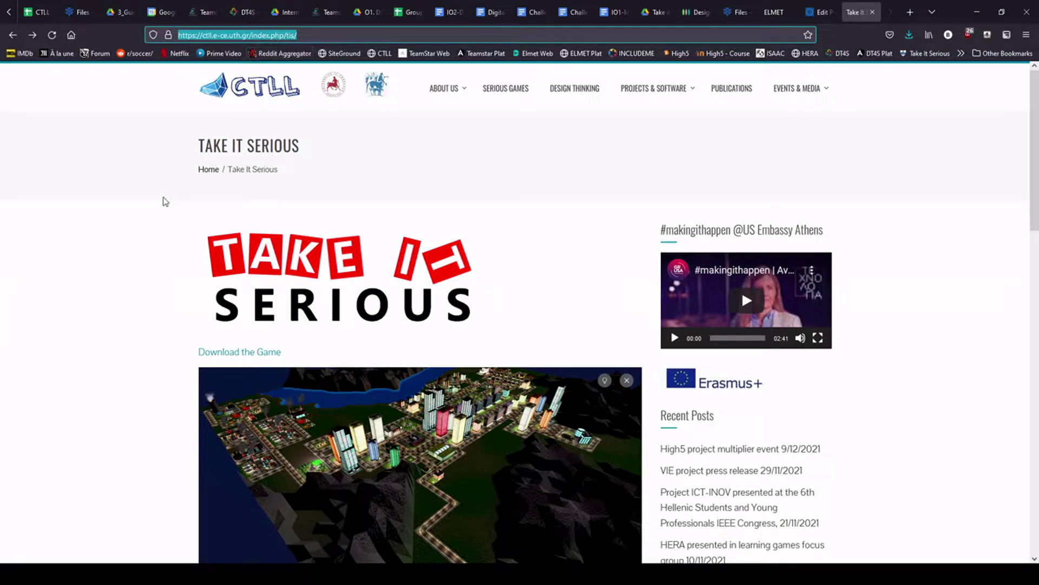
click(170, 196)
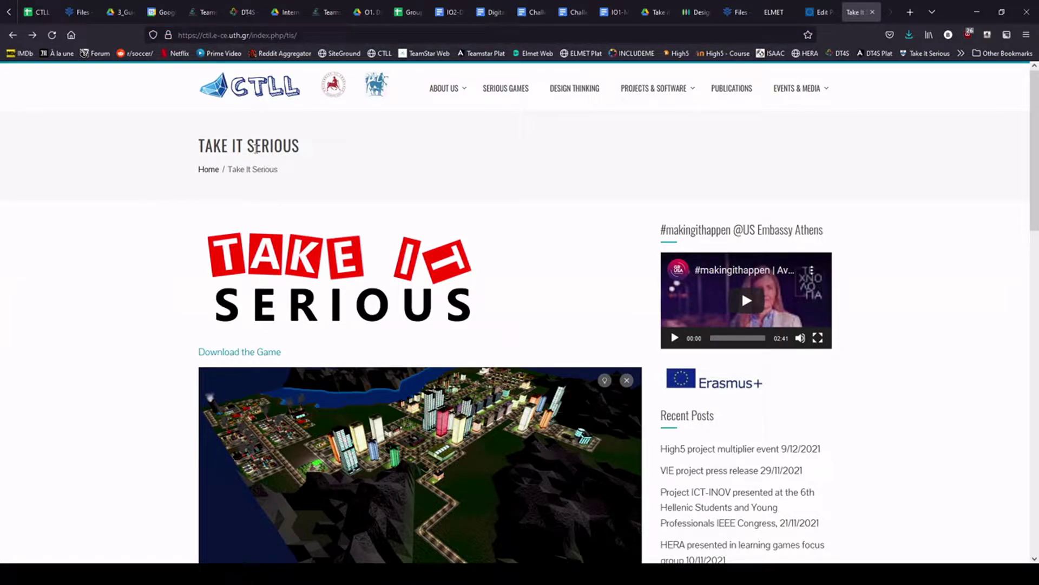
scroll(220, 227, down, 1)
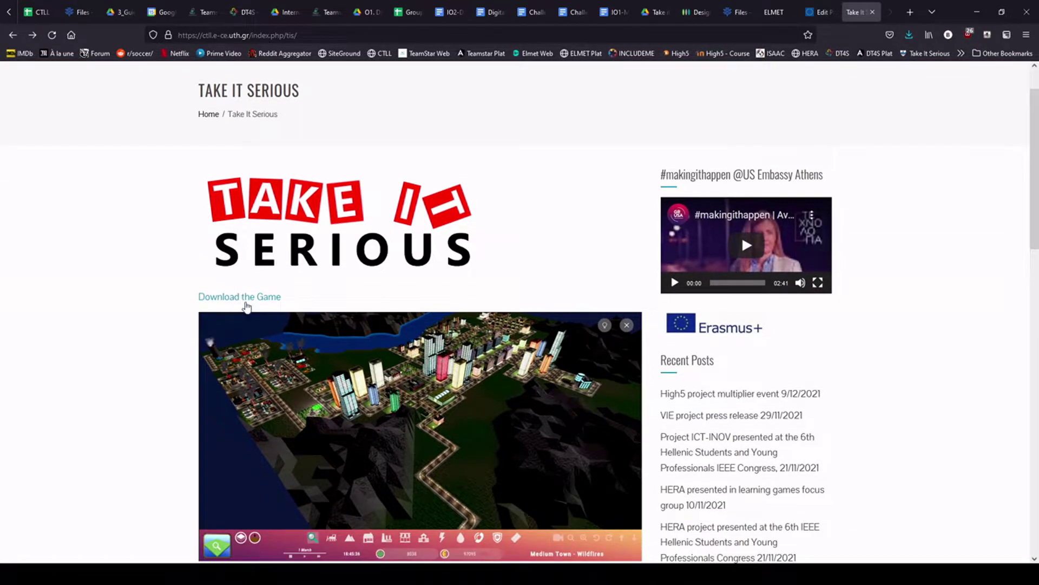
scroll(247, 304, down, 3)
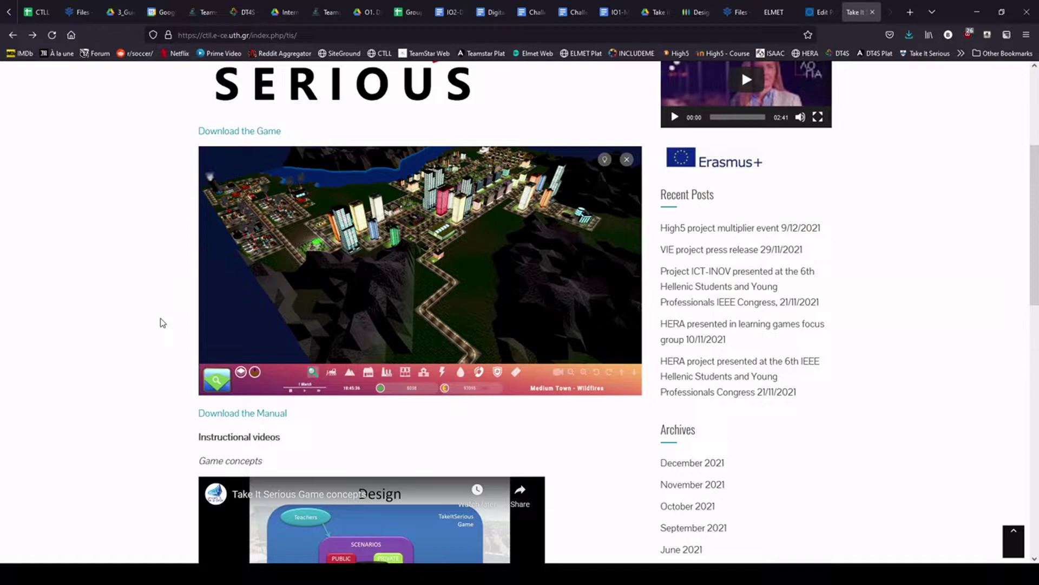
scroll(163, 323, up, 4)
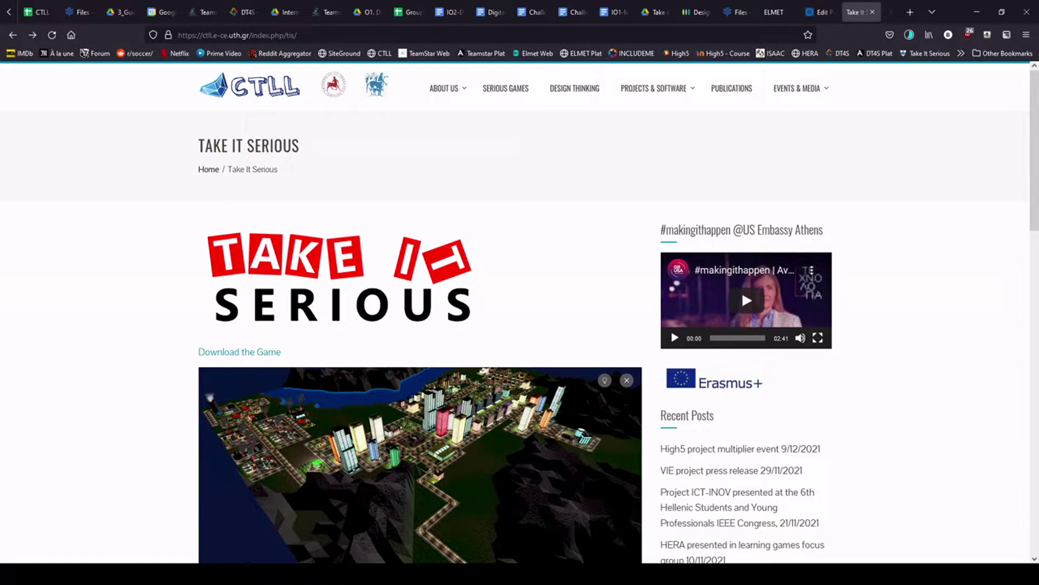
- Switch to the Downloads folder in File Explorer, extract Take-it-SERIOUS-v1.0f.zip there, and launch Take it SERIOUS.exe up to the sign-in screen
key(alt+Tab)
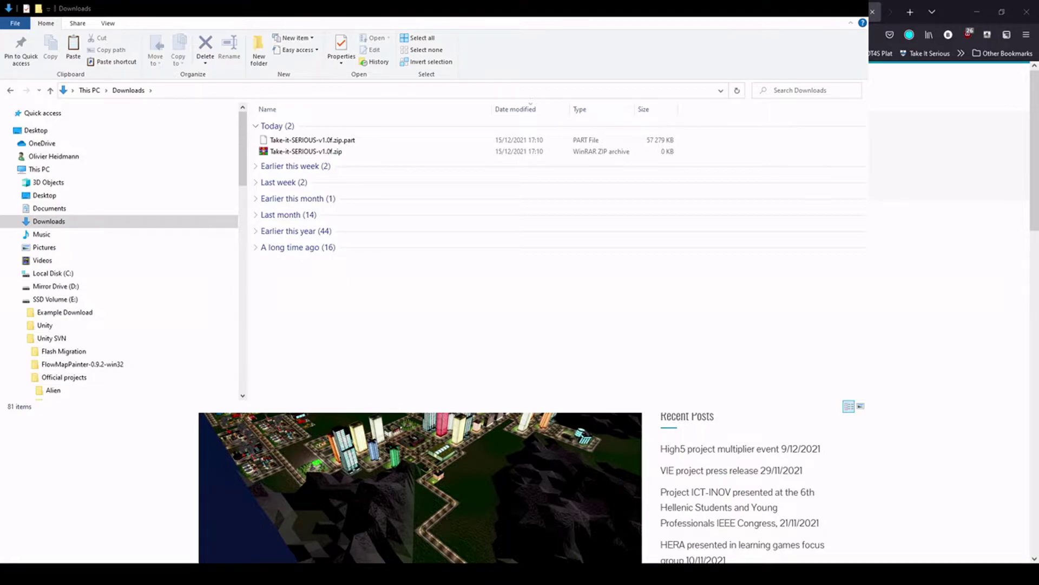
click(331, 145)
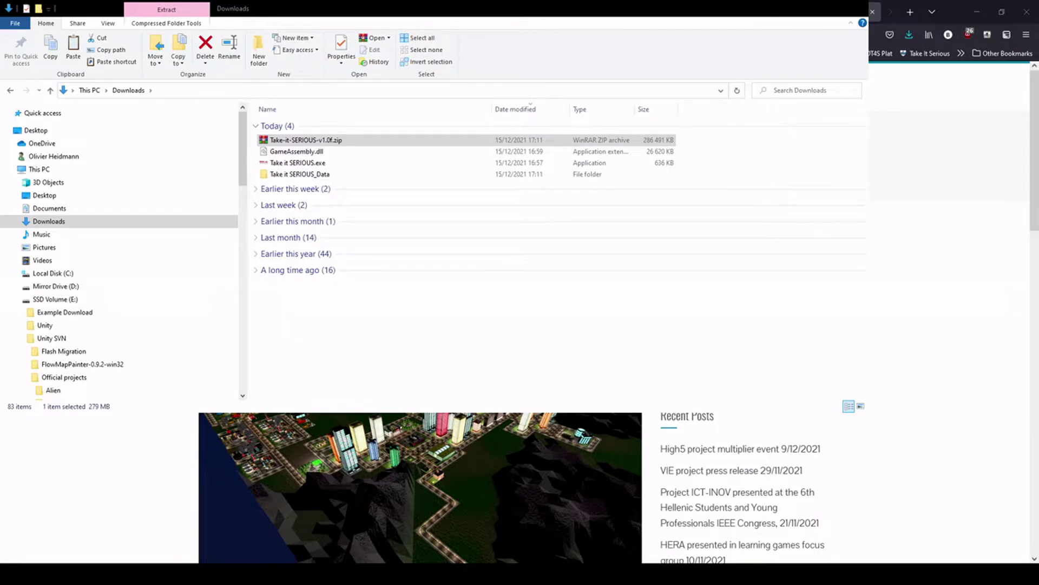
click(319, 163)
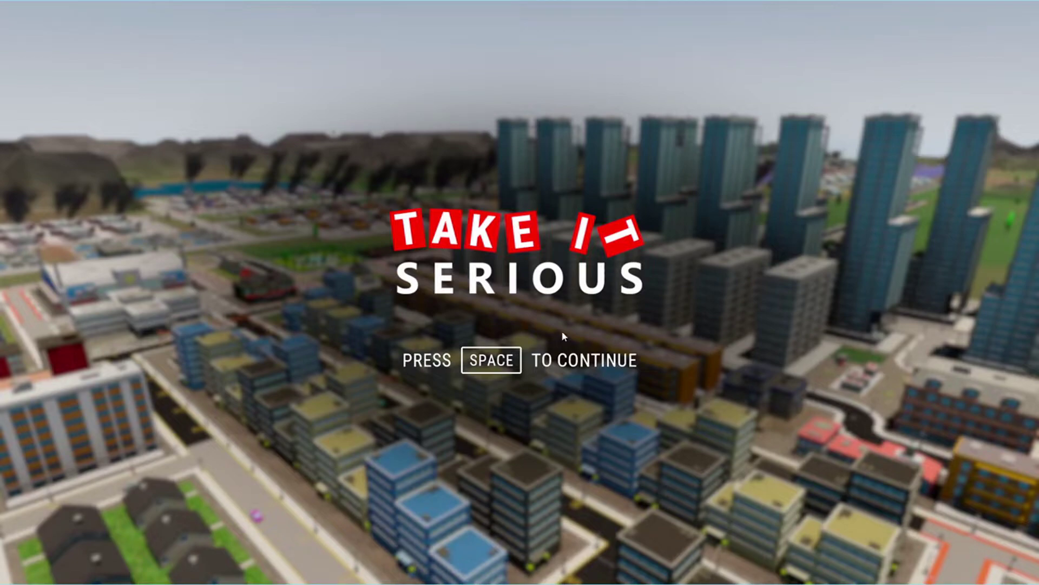
key(space)
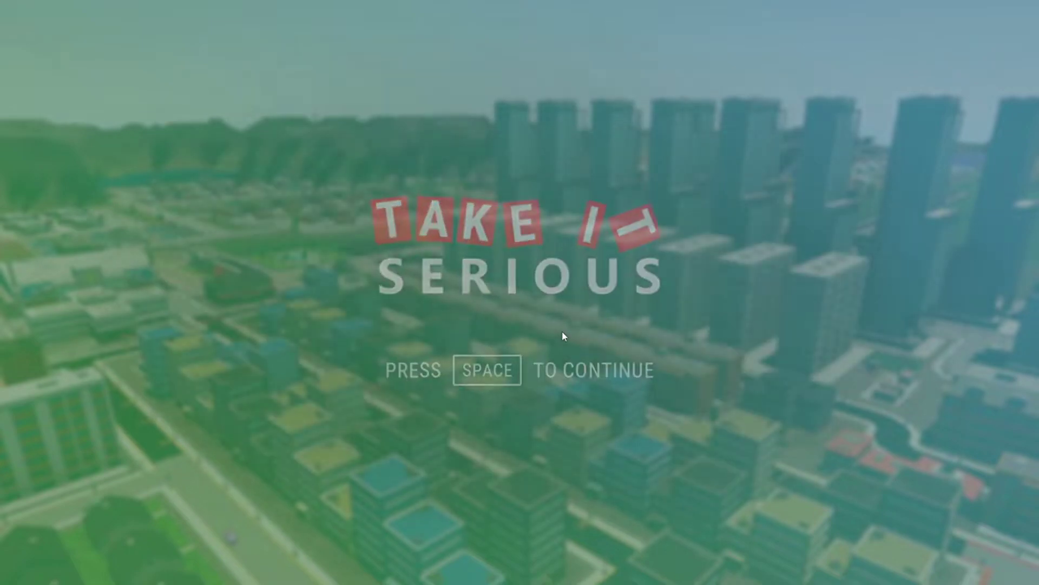
key(space)
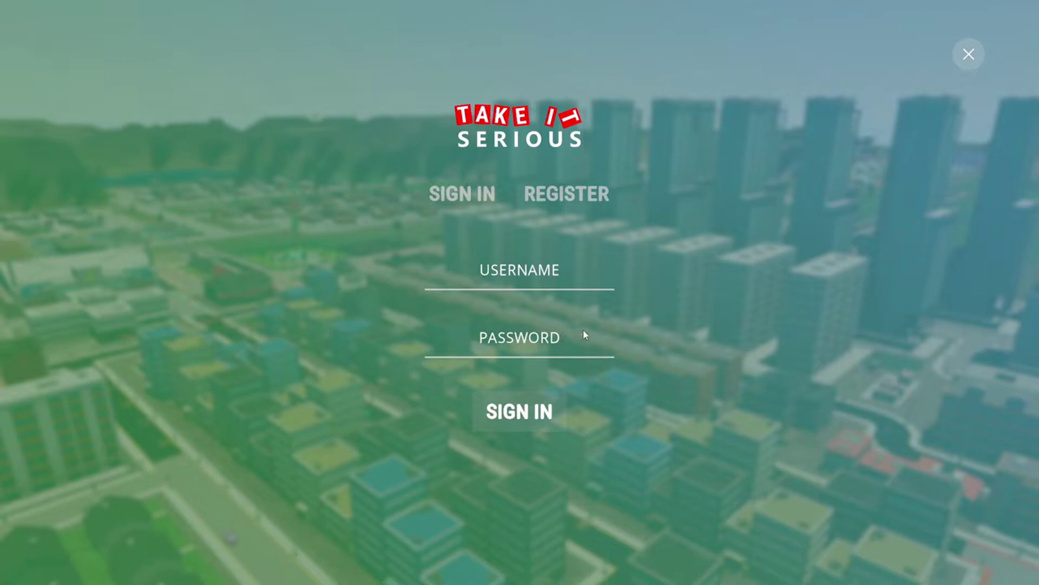
- Look at the registration form and sign in to the game with the account username and password
click(575, 197)
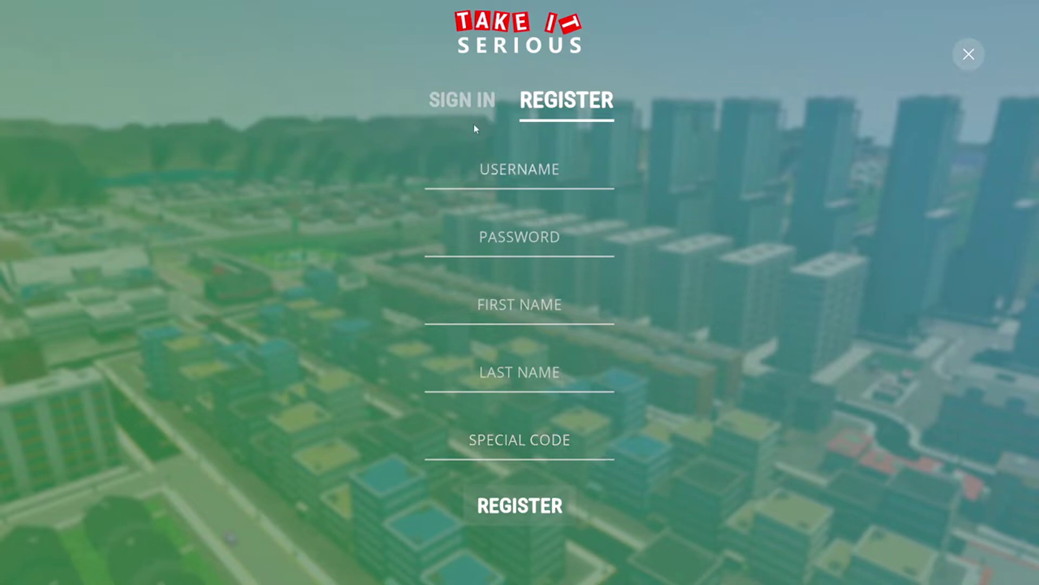
click(477, 103)
click(503, 288)
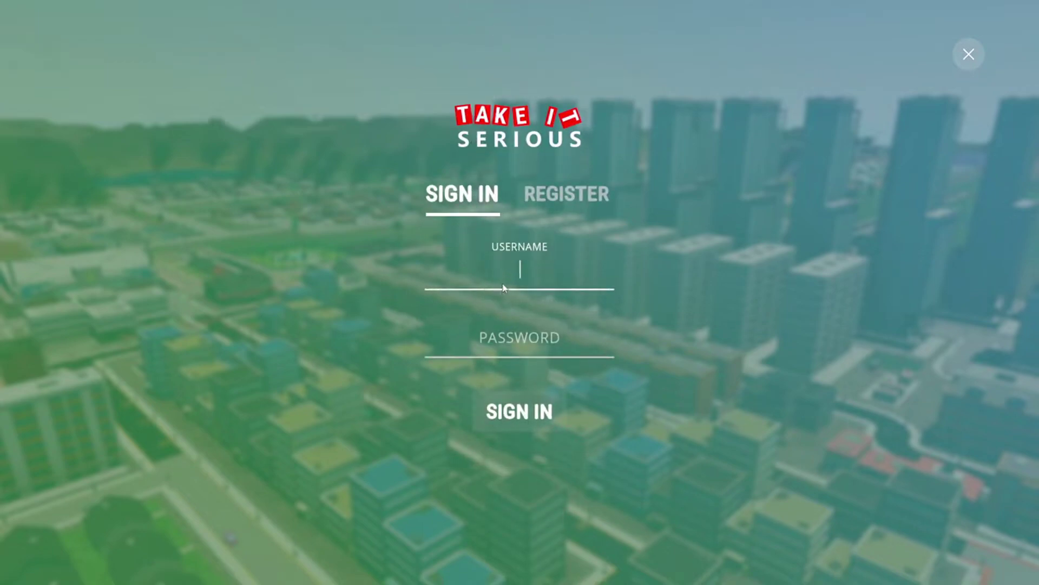
text(Olivier)
key(Tab)
text(*******)
key(Return)
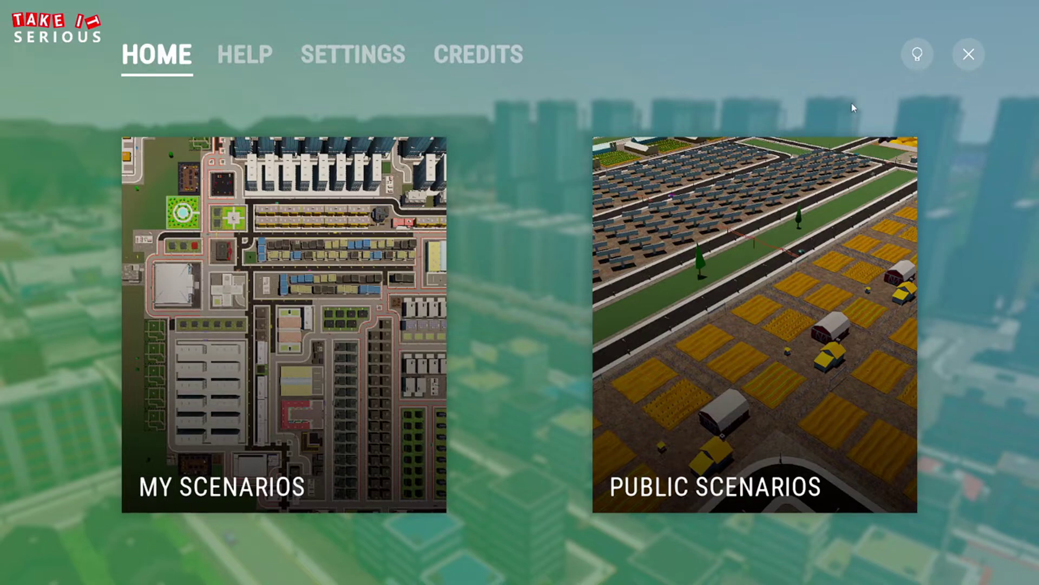
- Check the exit options without leaving the game, and hide and restore the navigation header
click(969, 54)
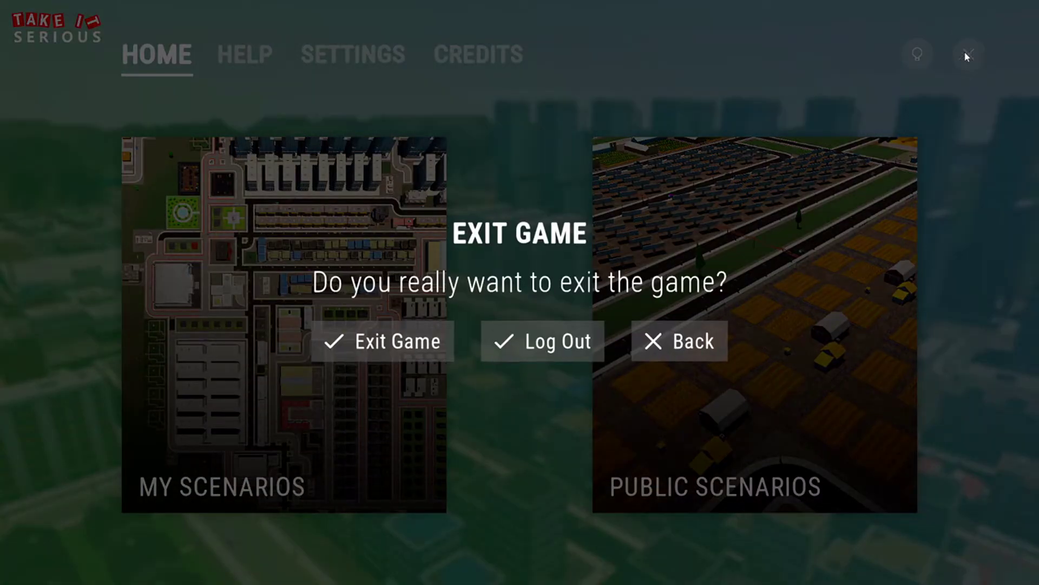
click(687, 341)
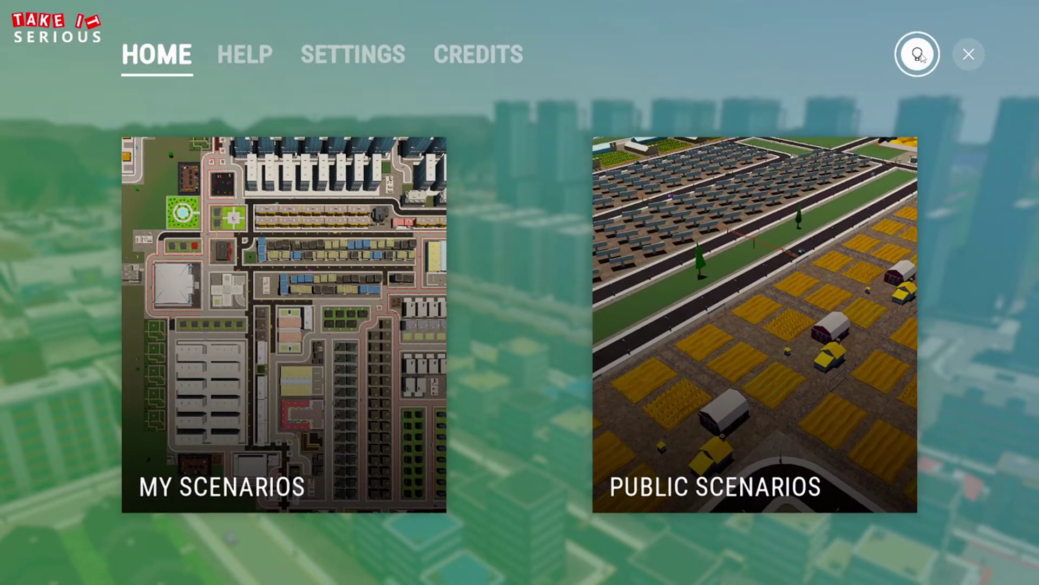
click(919, 55)
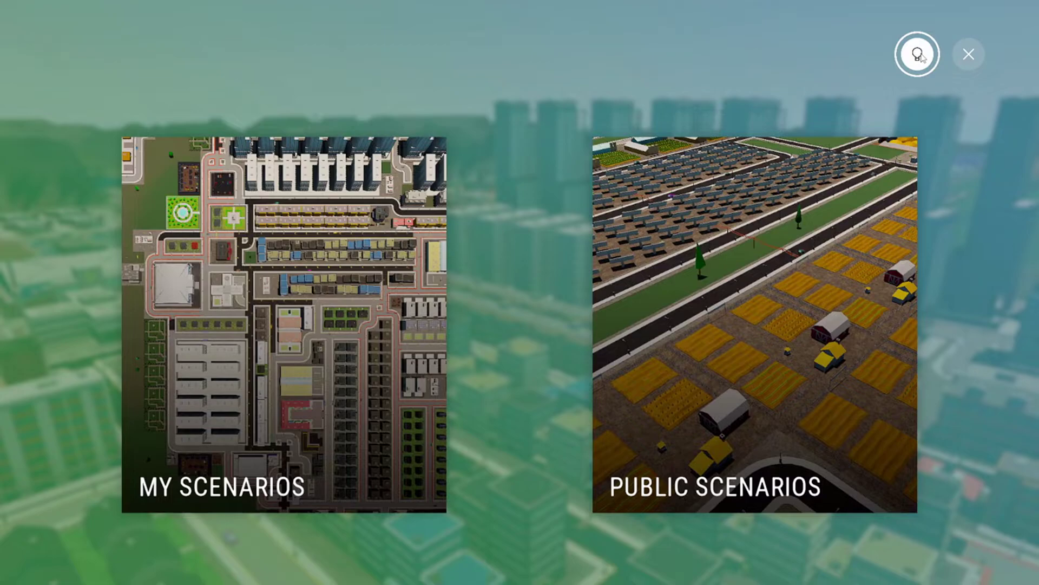
click(919, 55)
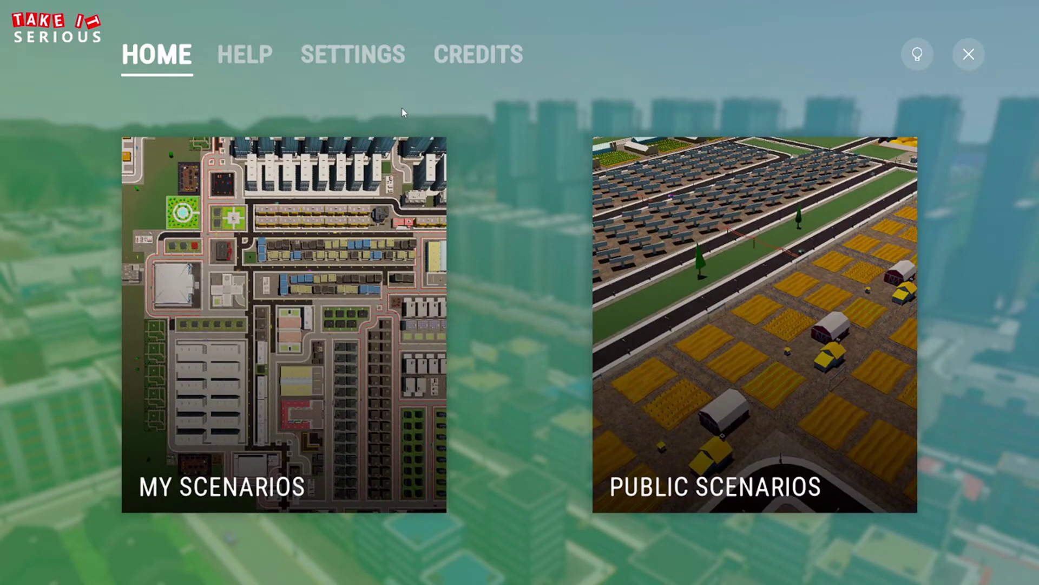
- Look through the help options and the game's Gameplay and Sound settings
click(242, 62)
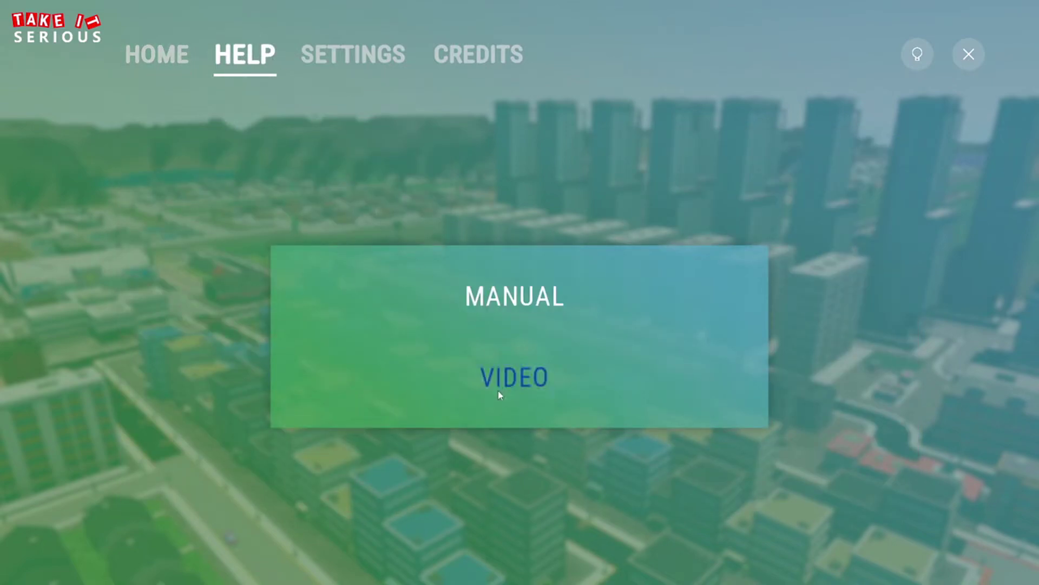
click(336, 67)
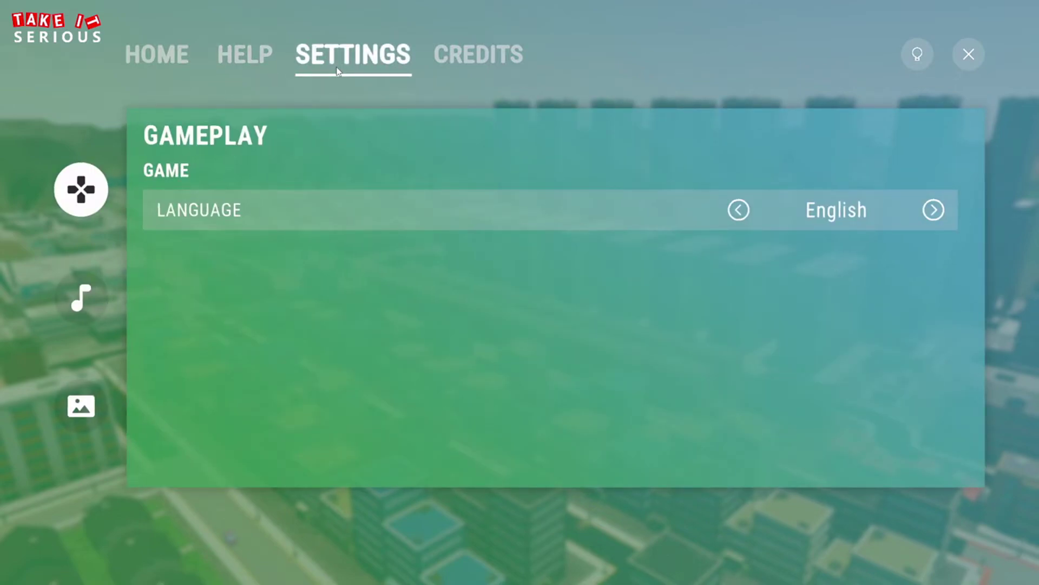
click(100, 292)
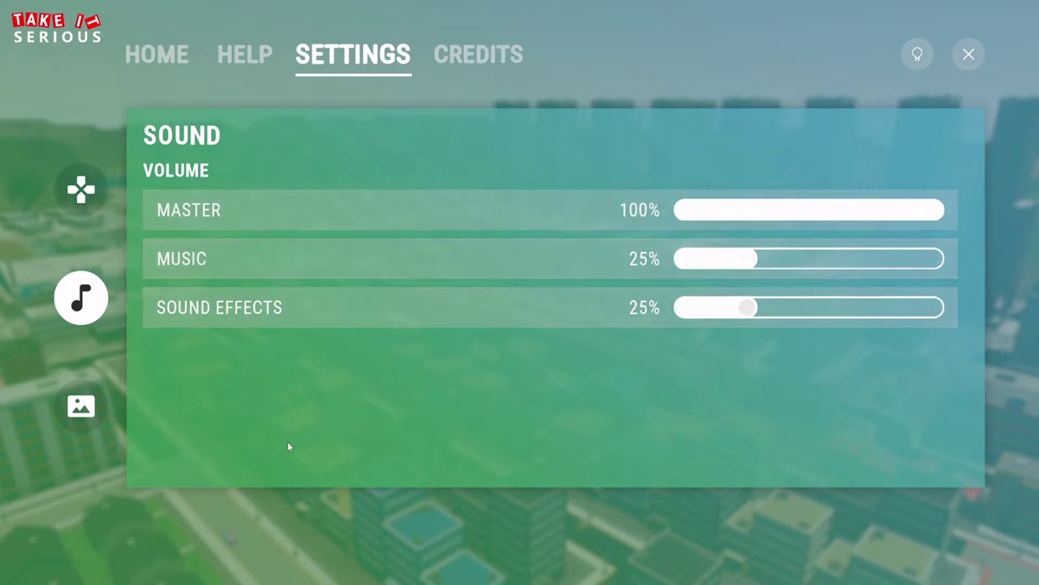
- In the Visuals settings, set the display quality to Fast and enable Show FPS
click(81, 406)
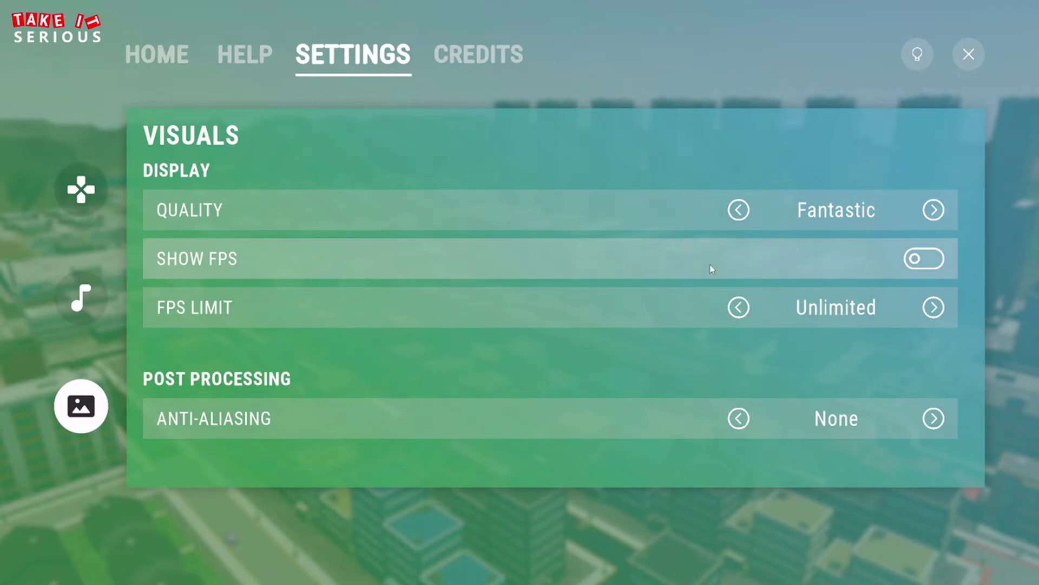
click(739, 210)
click(739, 211)
click(739, 210)
click(739, 210)
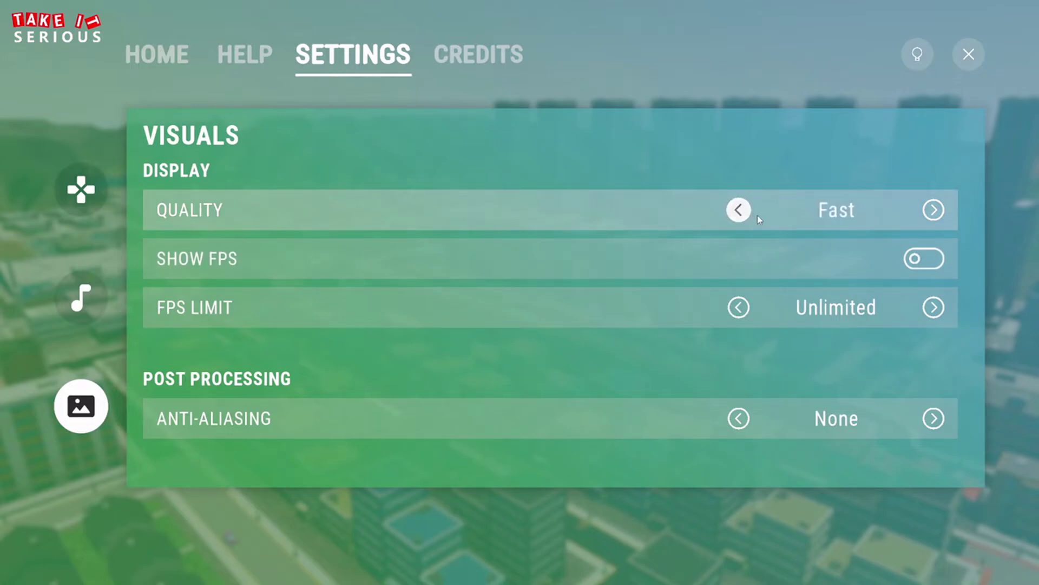
click(931, 258)
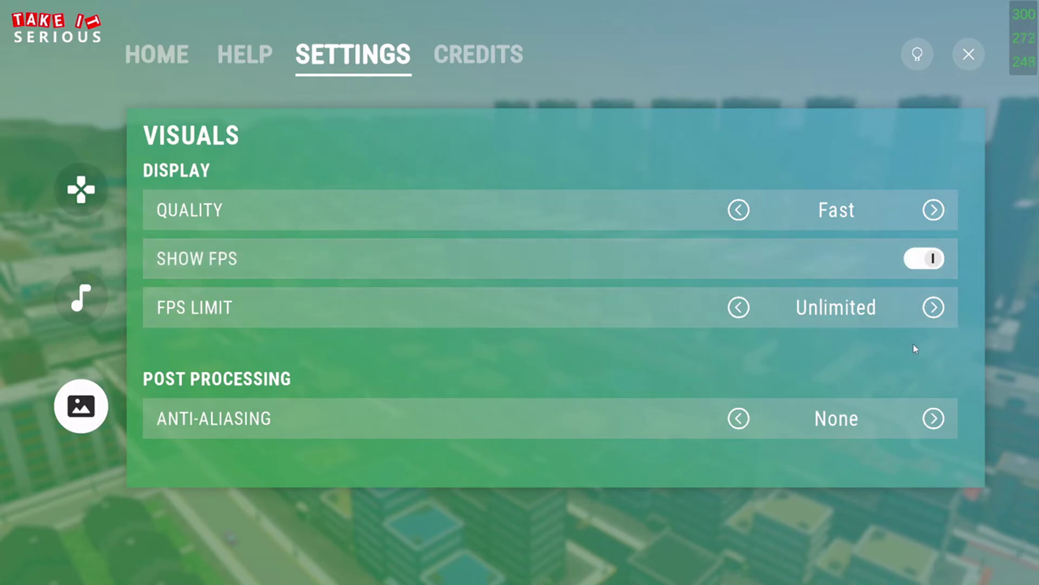
- Try an FPS limit of 30 and cycle through the options back to Unlimited
click(933, 308)
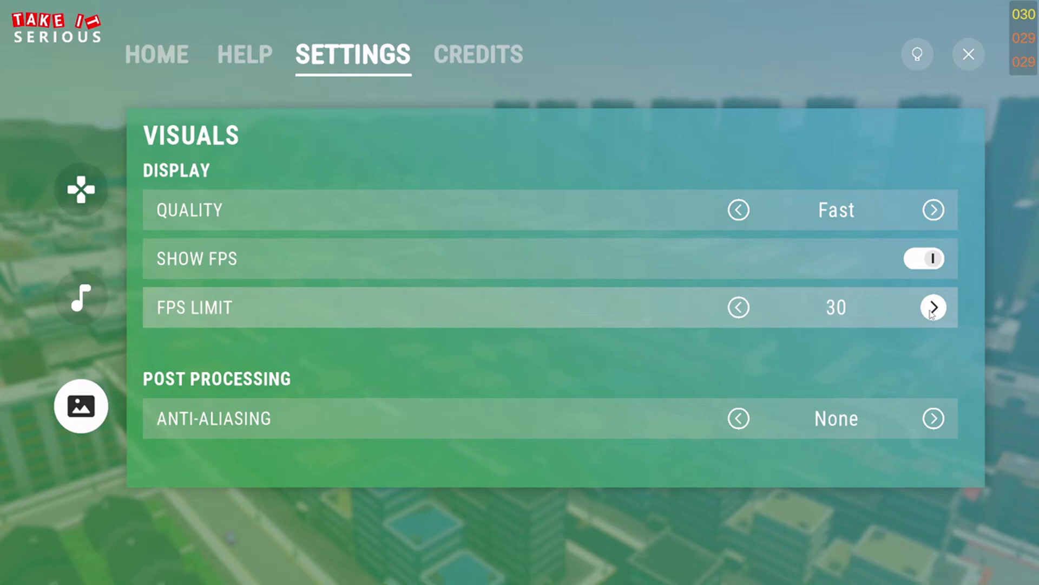
click(931, 310)
click(931, 309)
click(930, 310)
click(931, 310)
click(930, 310)
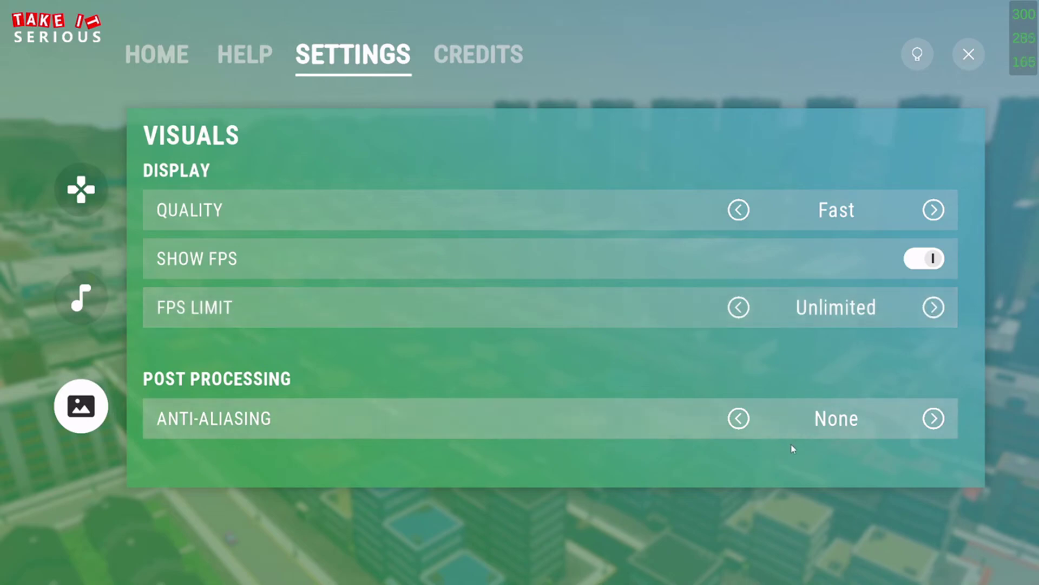
- Set anti-aliasing to SMAA and view the credits before returning to the home screen
click(931, 424)
click(931, 424)
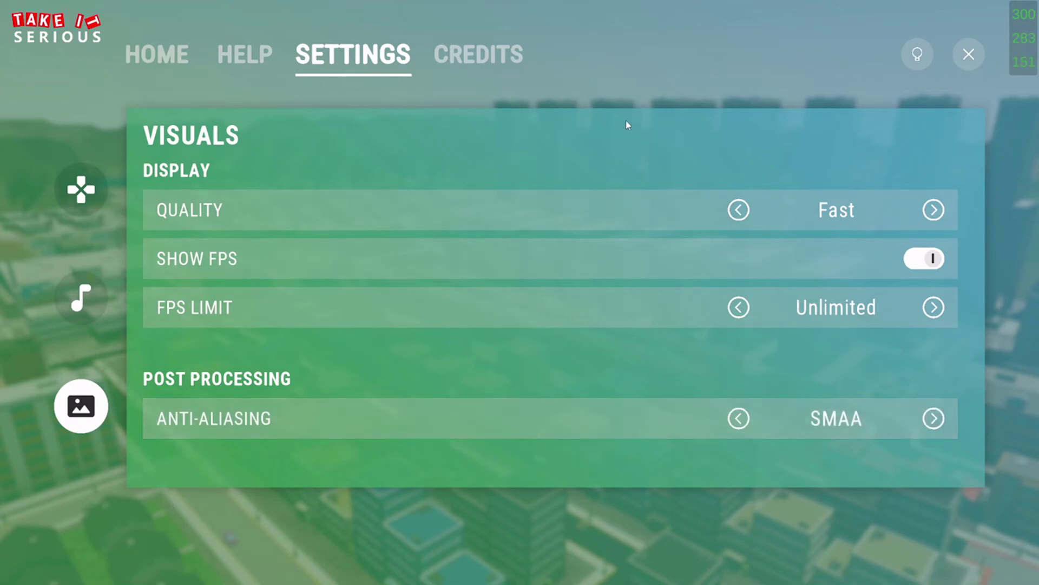
click(489, 53)
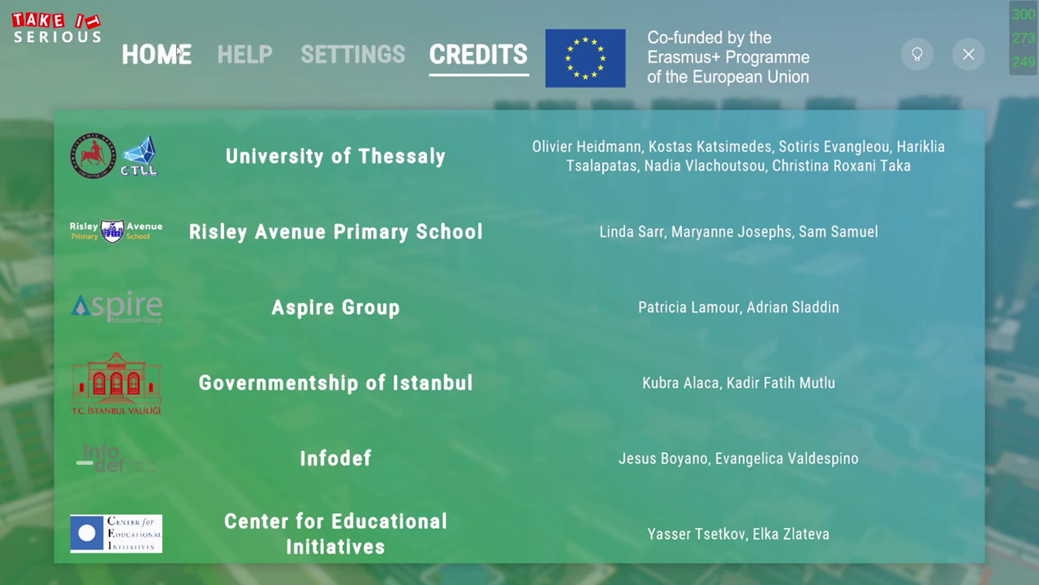
click(179, 51)
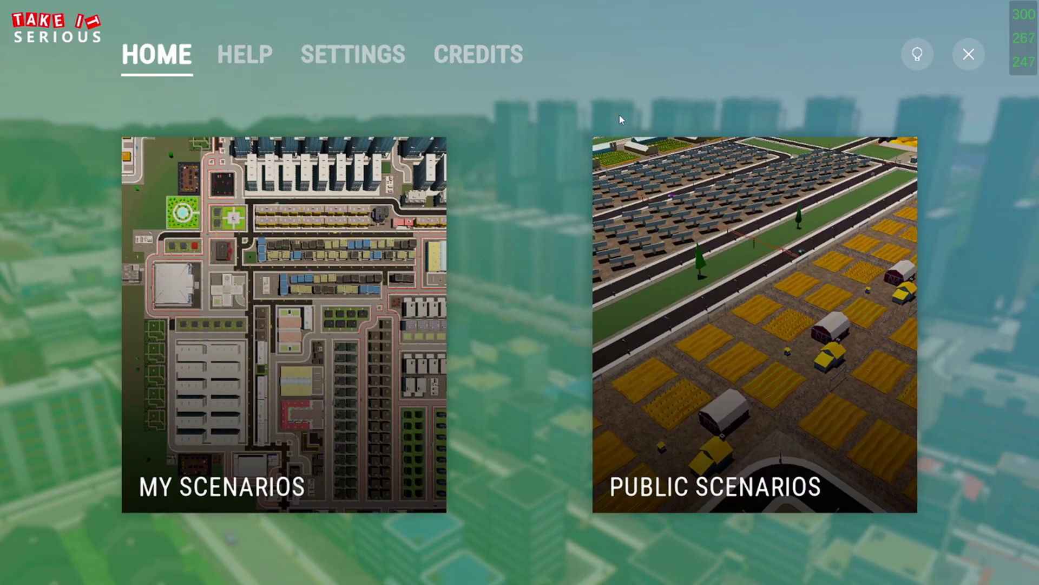